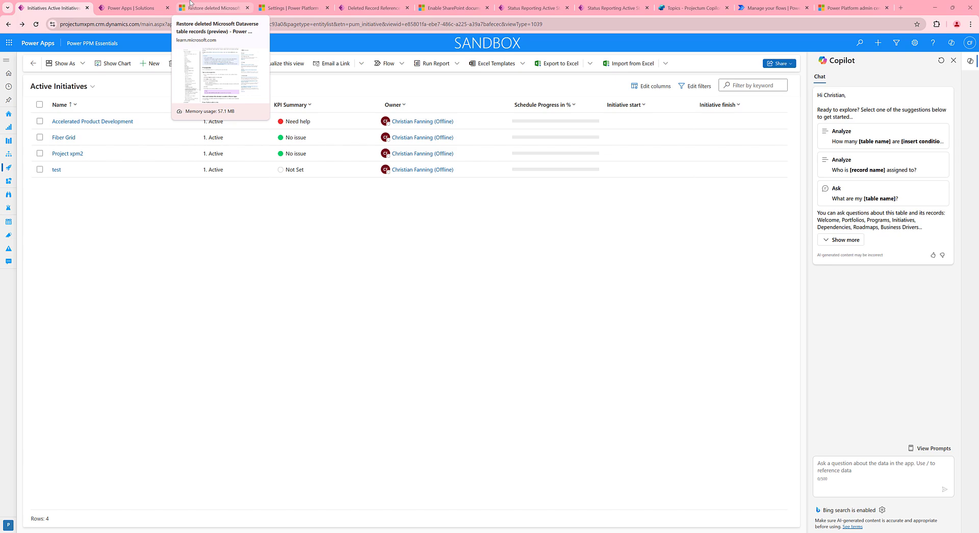
# - Read the introduction of the Microsoft Learn article on restoring deleted Dataverse table records, including the preview note in its title
pyautogui.click(192, 2)
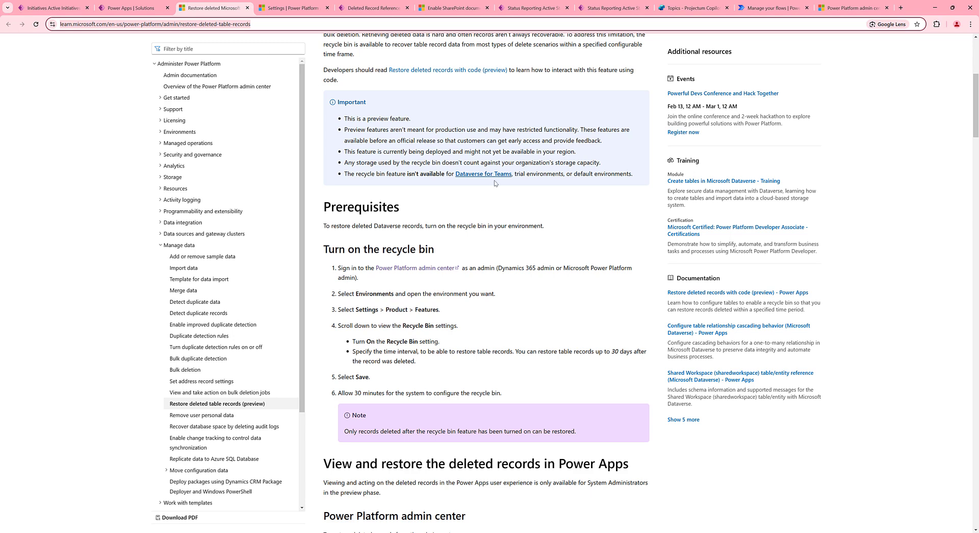
pyautogui.scroll(5, 495, 183)
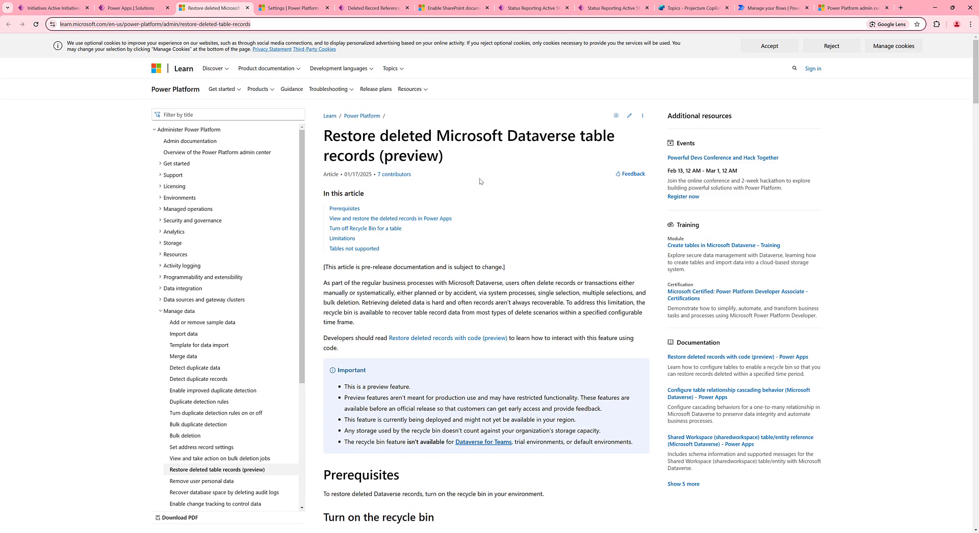
pyautogui.moveTo(385, 155); pyautogui.dragTo(442, 157)
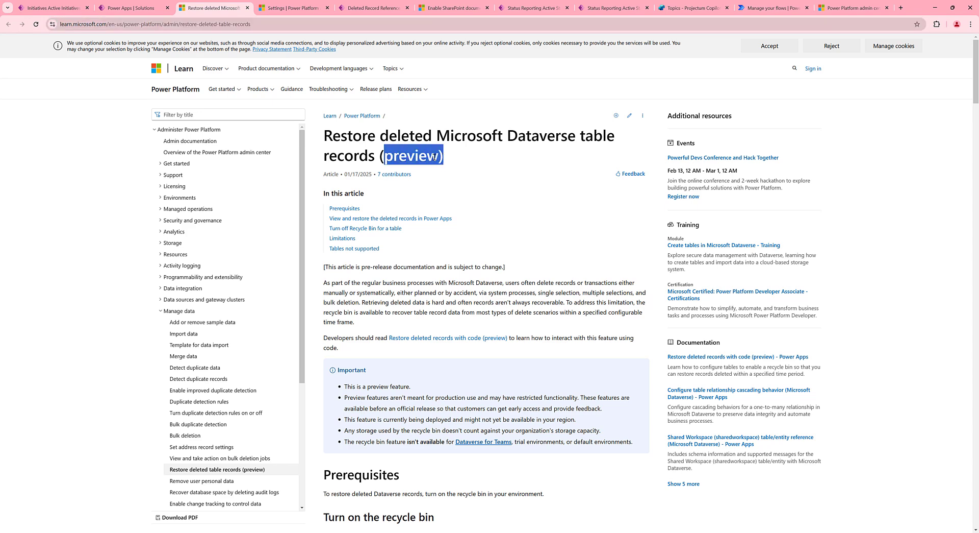
pyautogui.click(434, 157)
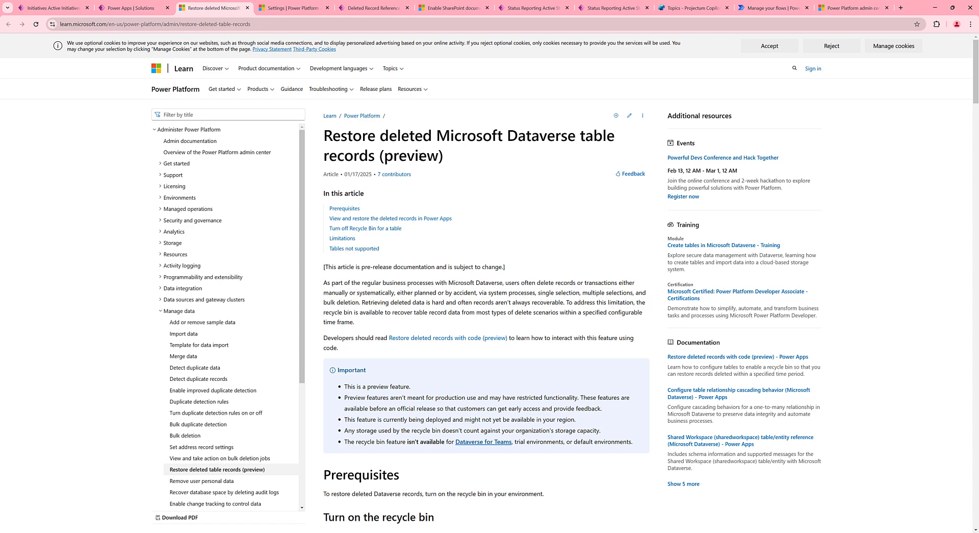
# - Switch to the Power Platform admin center and open the product Features settings of the Projectum xPM environment
pyautogui.click(299, 3)
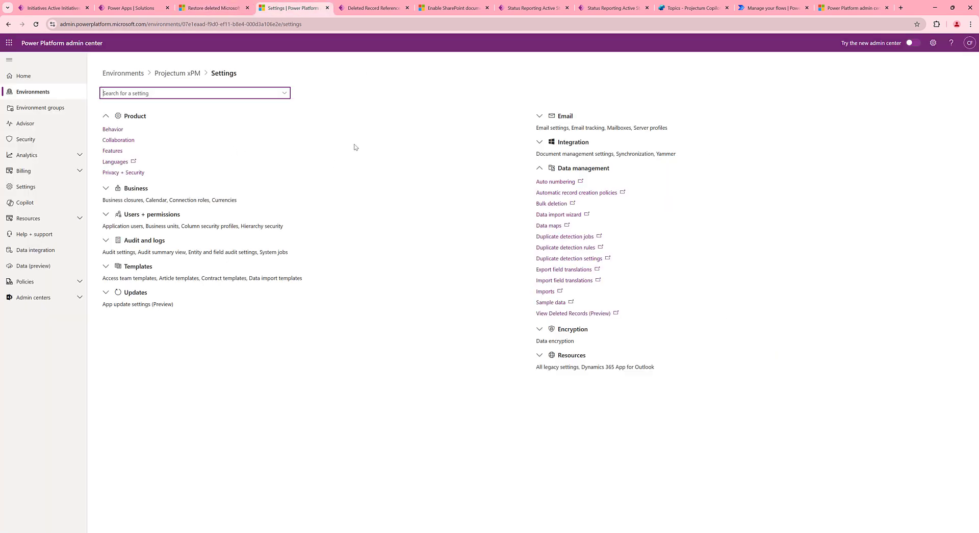
pyautogui.click(177, 73)
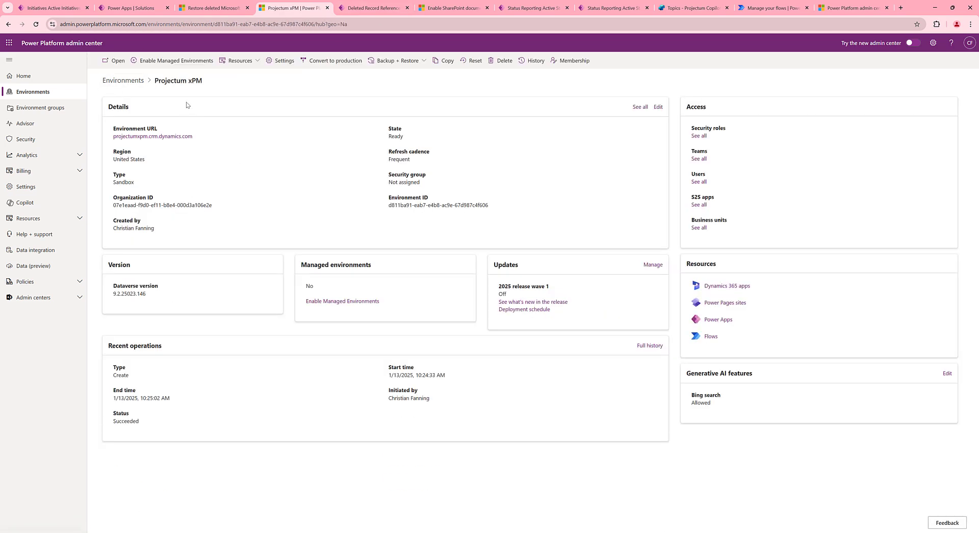
pyautogui.click(290, 60)
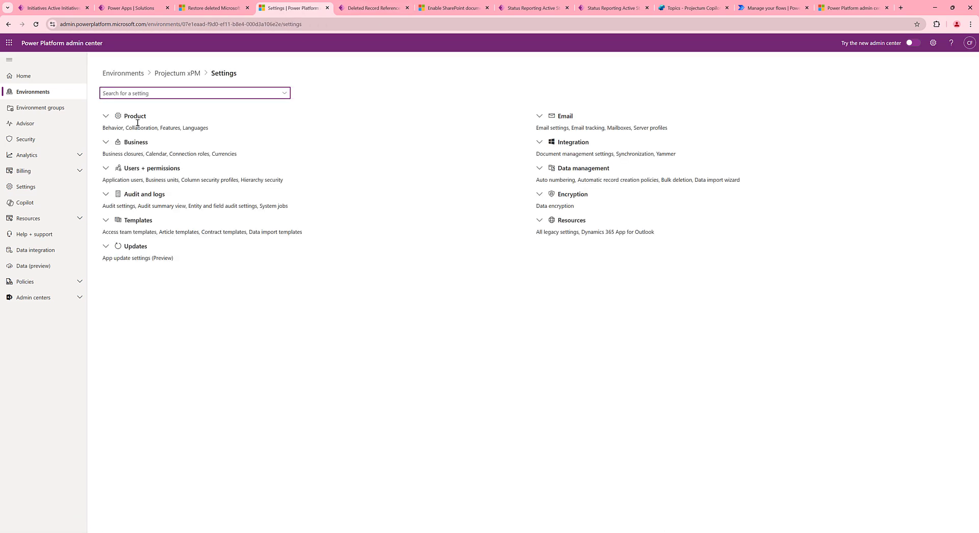
pyautogui.click(135, 116)
pyautogui.click(113, 151)
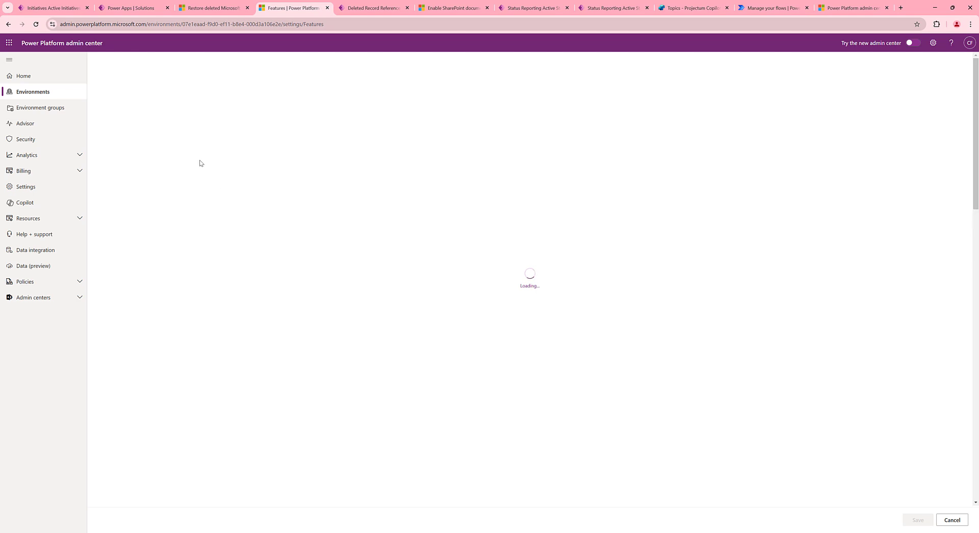
# - Find and check the Recycle Bin (Preview) settings among the environment's features, and return to the Projectum xPM environment overview
pyautogui.scroll(-1, 511, 281)
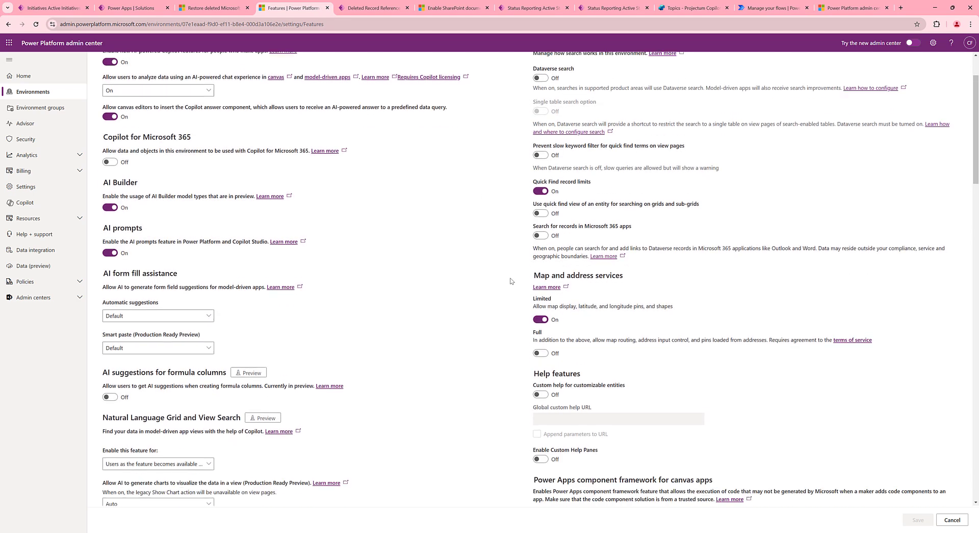
pyautogui.scroll(-3, 539, 232)
pyautogui.hotkey('ctrl', 'f')
pyautogui.write('recy')
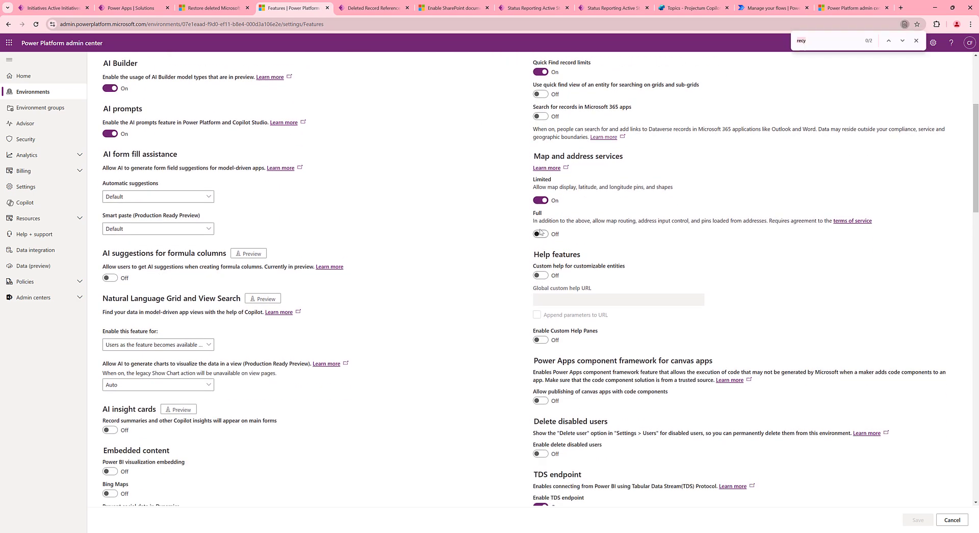
pyautogui.write('tore')
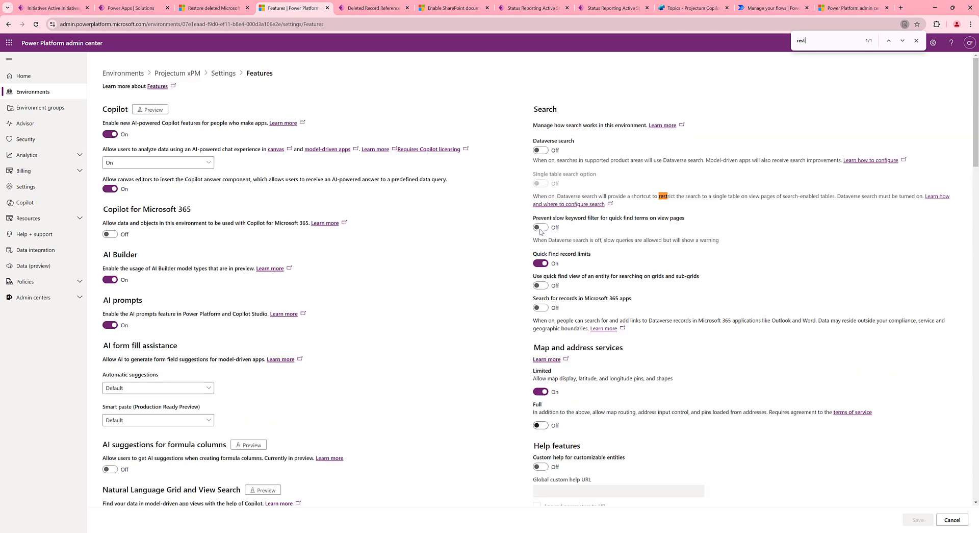
pyautogui.press('BackSpace')
pyautogui.press('BackSpace')
pyautogui.press('BackSpace')
pyautogui.press('BackSpace')
pyautogui.press('BackSpace')
pyautogui.press('BackSpace')
pyautogui.press('BackSpace')
pyautogui.scroll(-7, 572, 296)
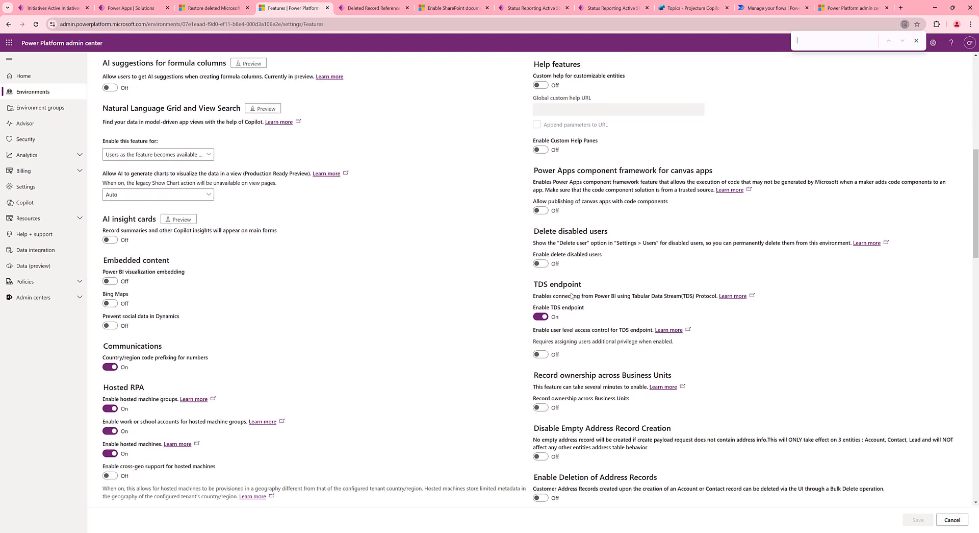
pyautogui.scroll(-6, 572, 296)
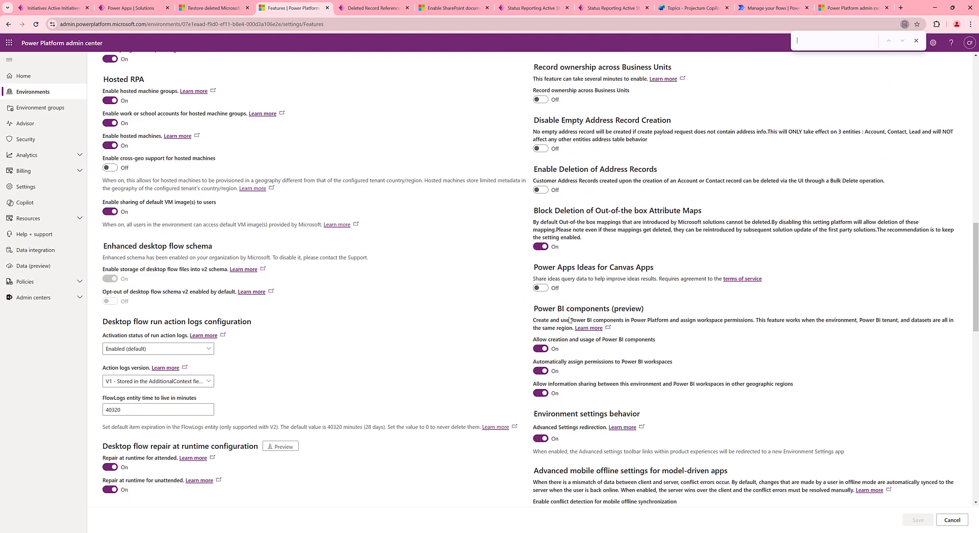
pyautogui.scroll(-4, 569, 320)
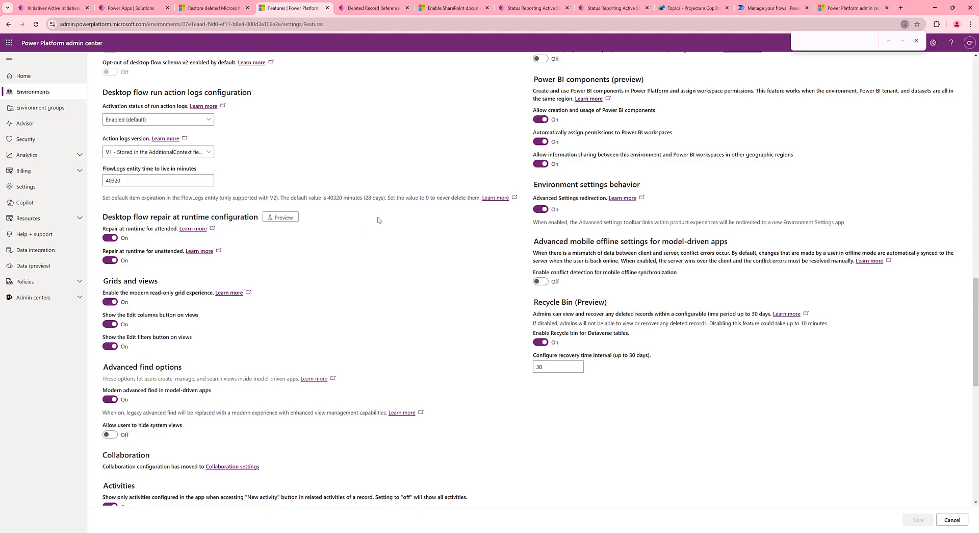
pyautogui.scroll(15, 208, 110)
pyautogui.click(177, 73)
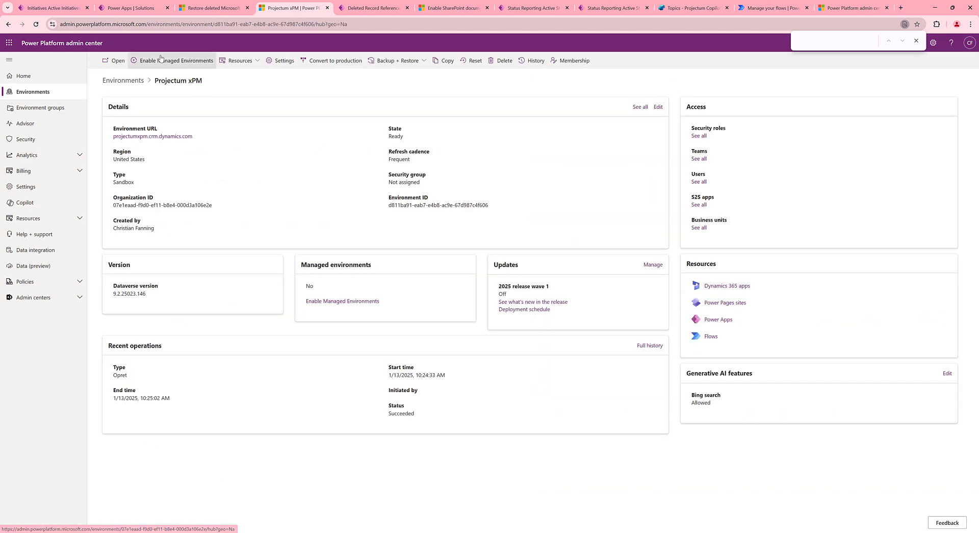
# - Switch to the Power Apps maker portal and open the Initiative table inside the Copilot solution
pyautogui.click(141, 14)
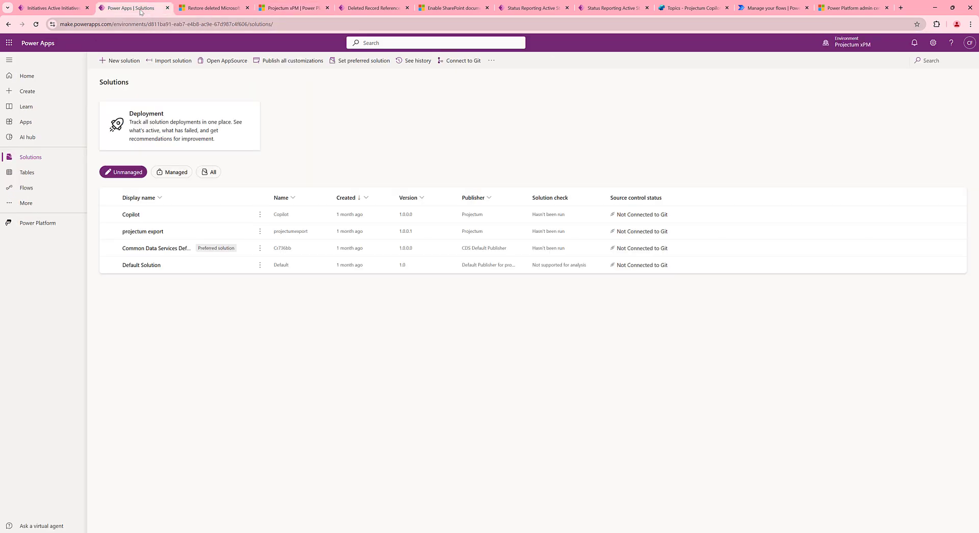
pyautogui.click(135, 215)
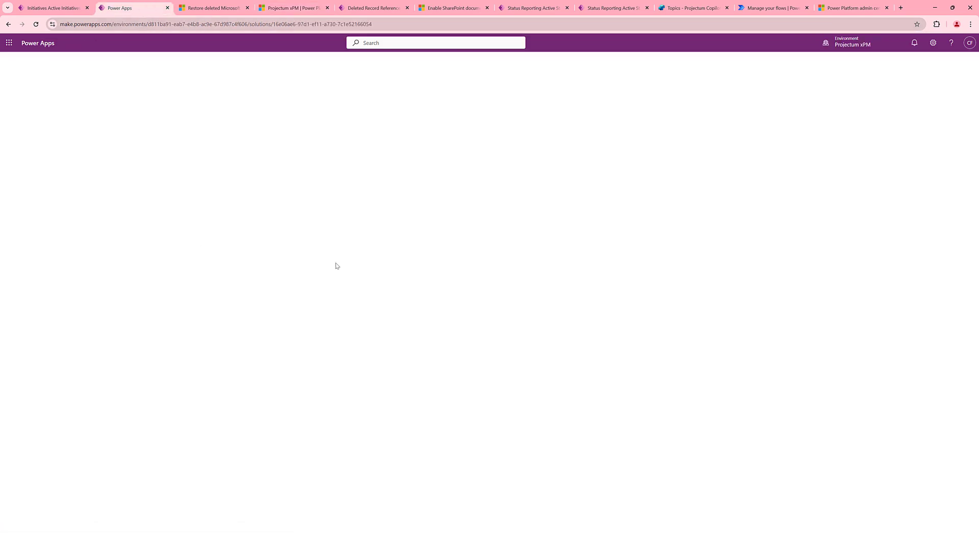
pyautogui.click(99, 207)
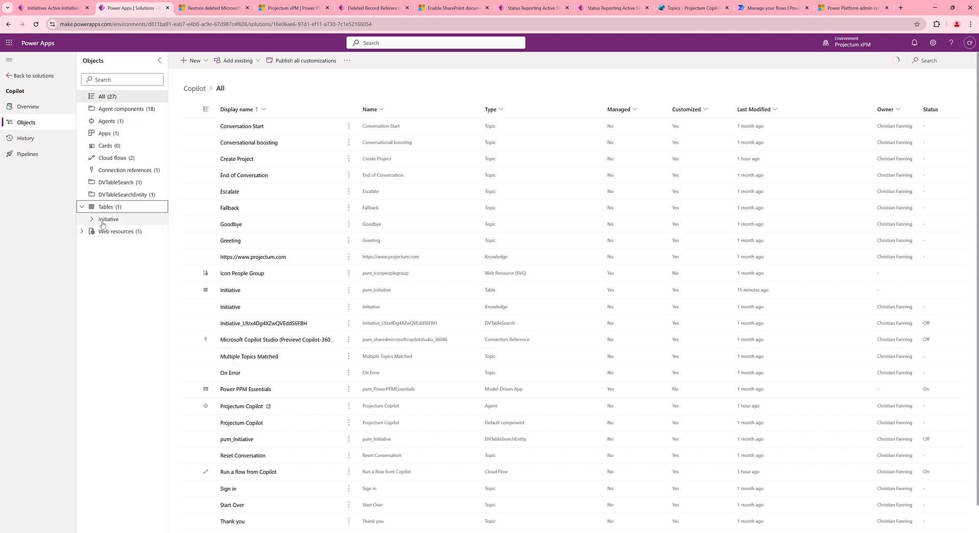
pyautogui.click(107, 218)
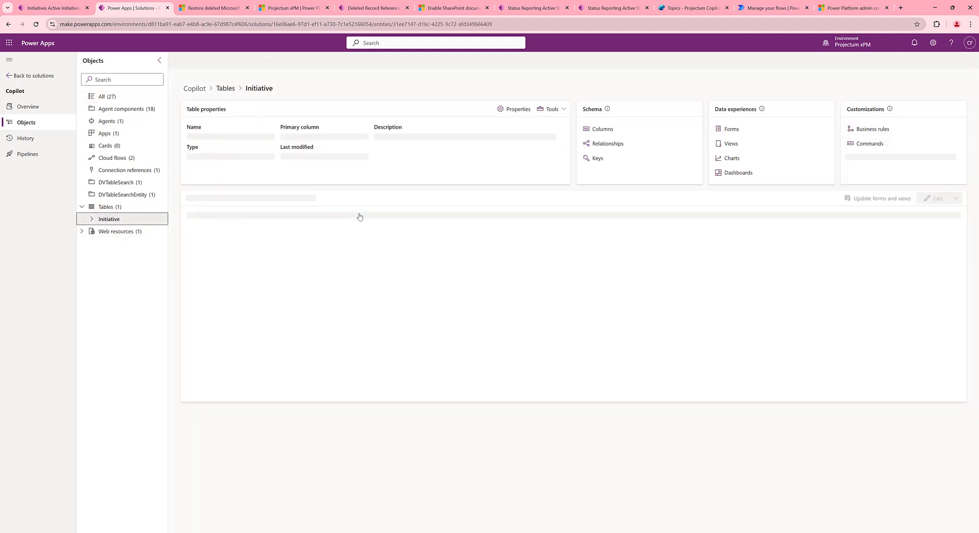
# - Set the Initiative table's recycle bin interval to 30 in its advanced properties and save the table
pyautogui.click(517, 114)
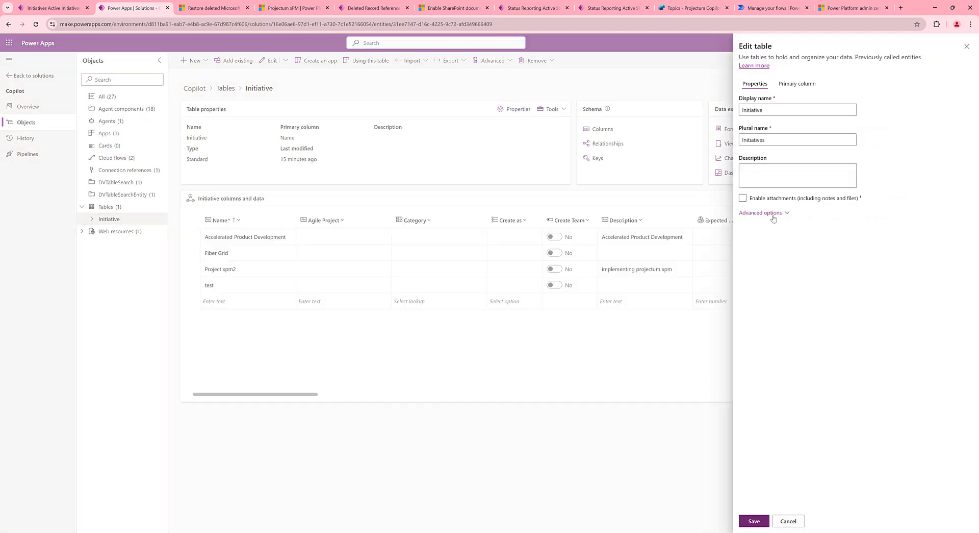
pyautogui.click(773, 217)
pyautogui.scroll(-5, 874, 388)
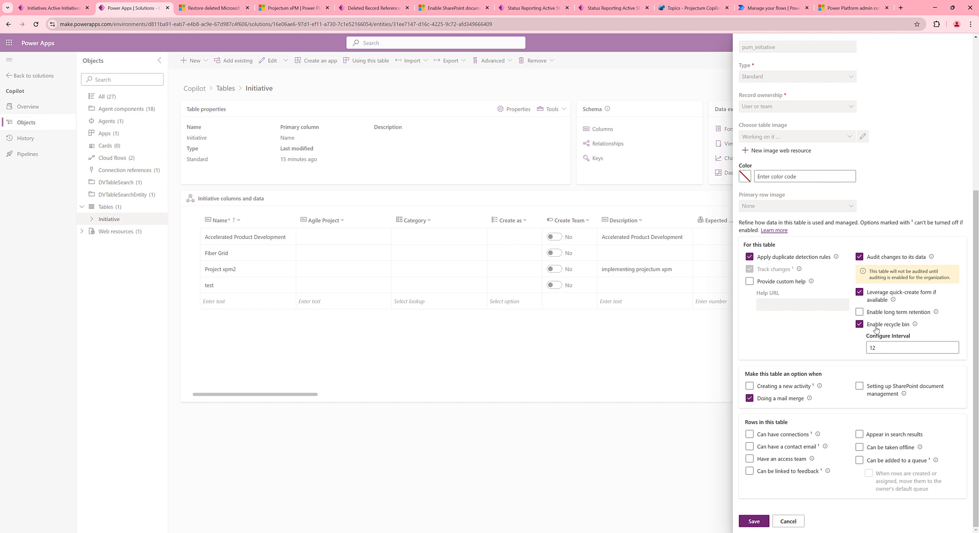
pyautogui.press('Tab')
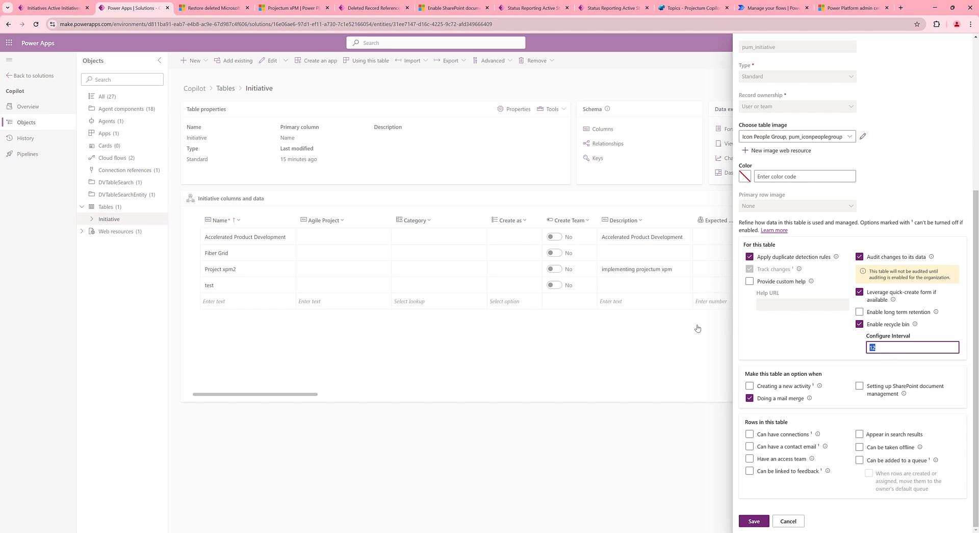
pyautogui.write('30')
pyautogui.click(751, 526)
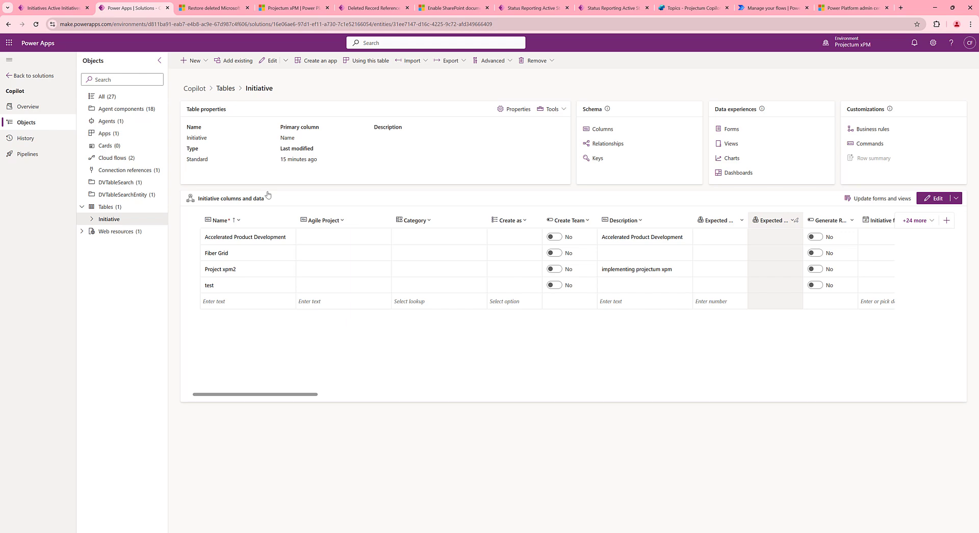
# - Switch to Power PPM Essentials, refresh the active initiatives, and review the timeline and KPI status of Project xpm2
pyautogui.click(71, 5)
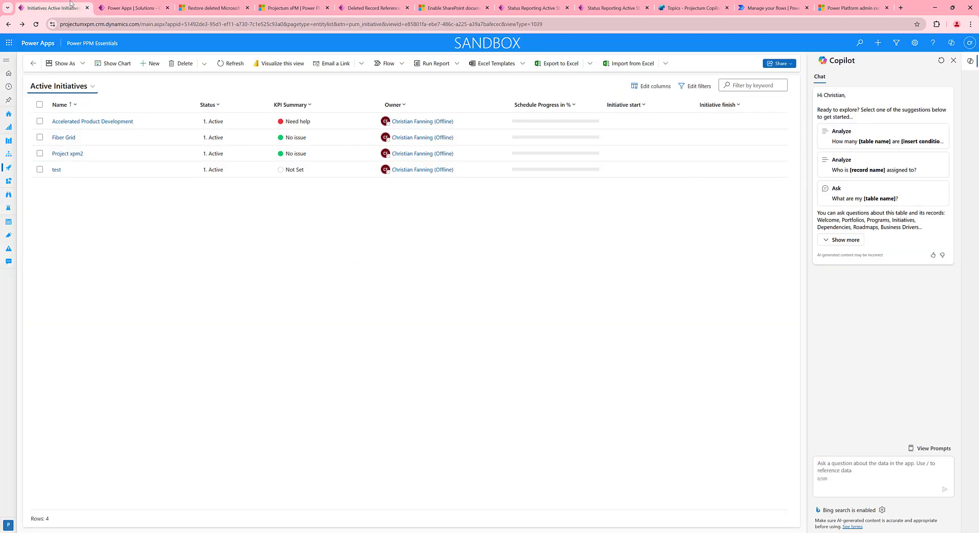
pyautogui.click(222, 63)
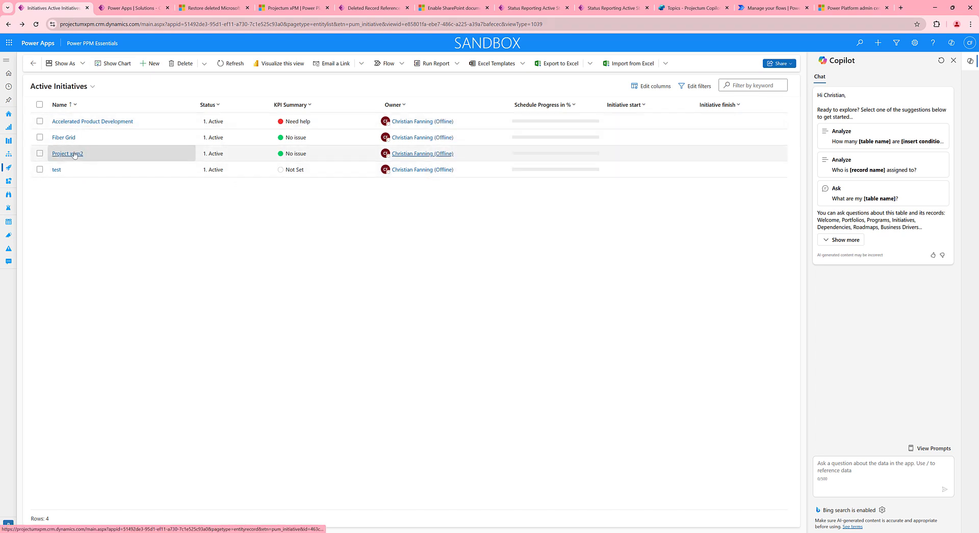
pyautogui.click(77, 155)
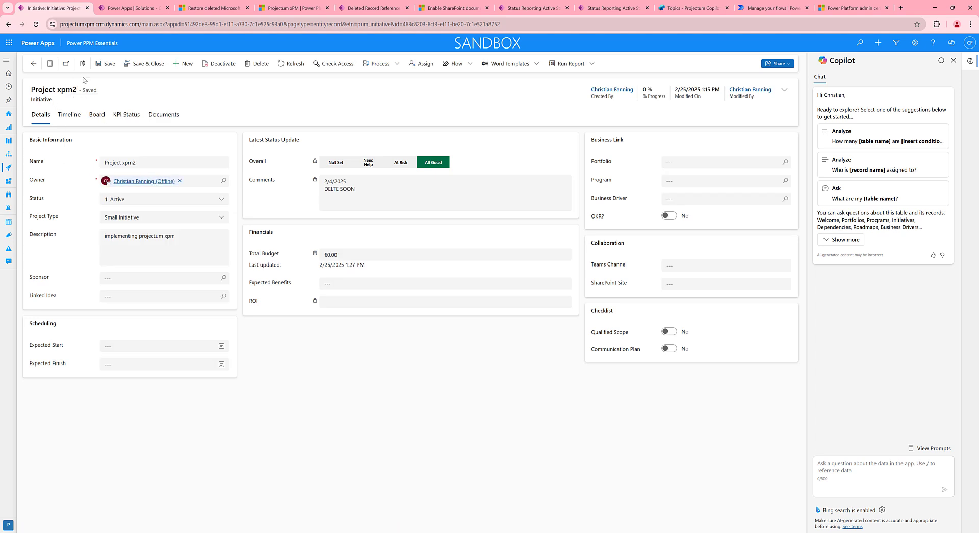
pyautogui.click(78, 115)
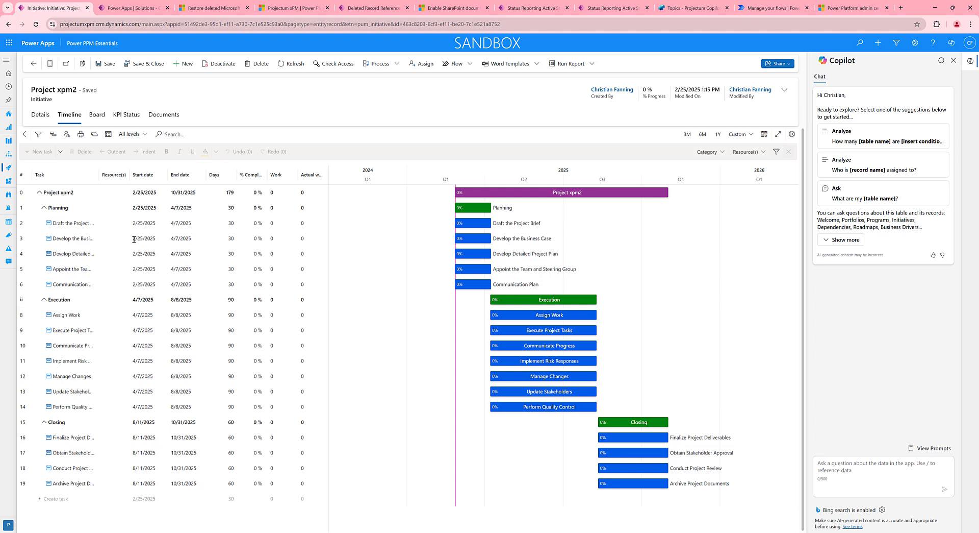
pyautogui.click(117, 117)
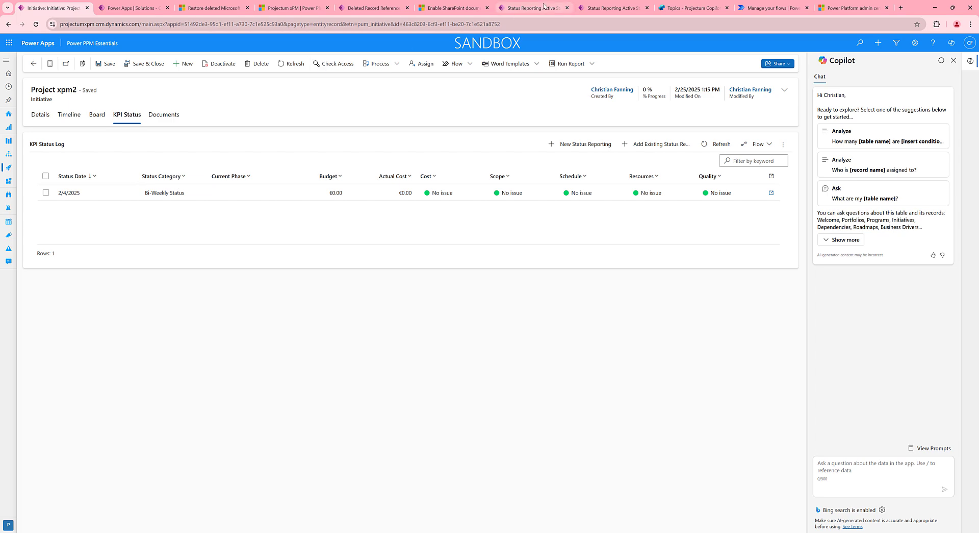
# - Open the Active Status Reporting list, place its browser tab next to the Power Apps solution's tab, and refresh the records
pyautogui.click(525, 7)
pyautogui.moveTo(539, 6); pyautogui.dragTo(217, 8)
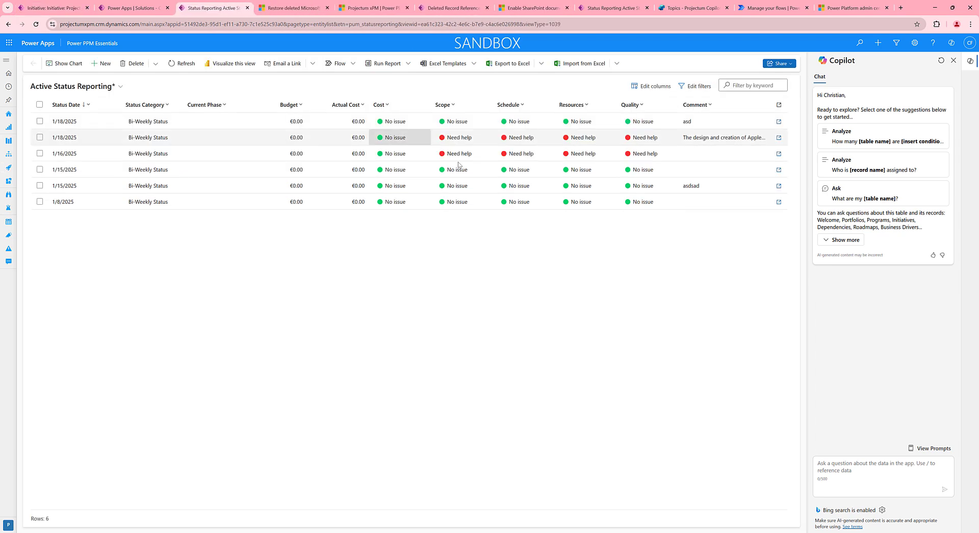
pyautogui.click(184, 63)
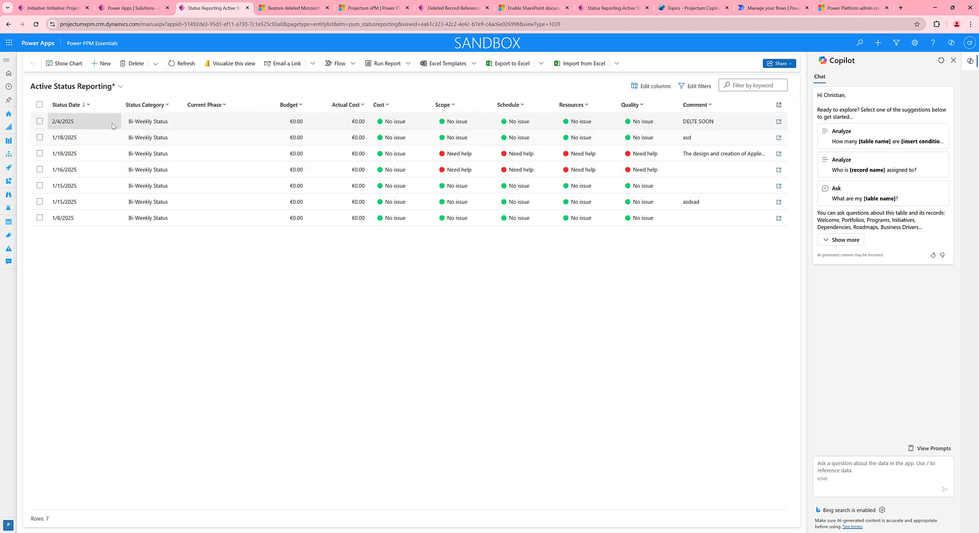
# - Return to Project xpm2 and start a new status report dated 2/11/2025 with the comment "just sa test"
pyautogui.click(136, 7)
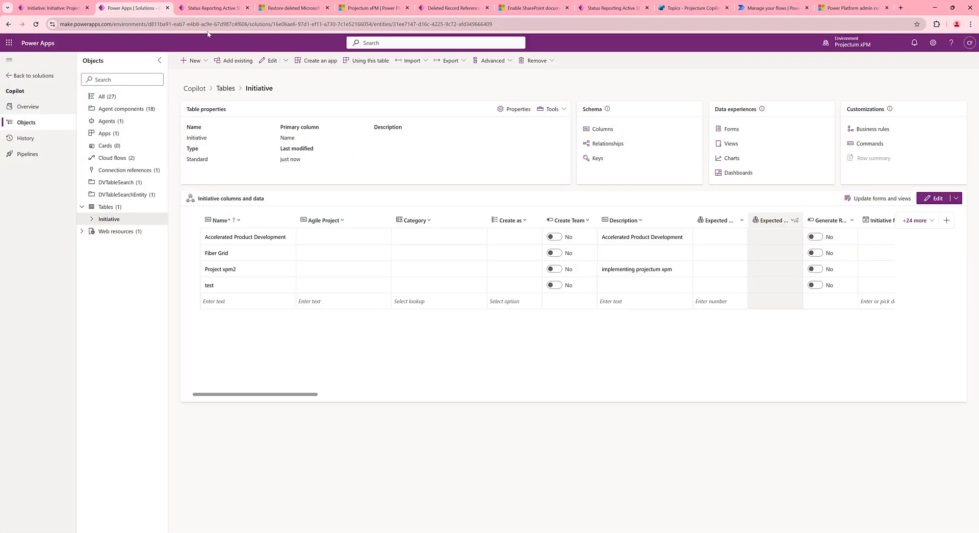
pyautogui.click(51, 8)
pyautogui.click(573, 143)
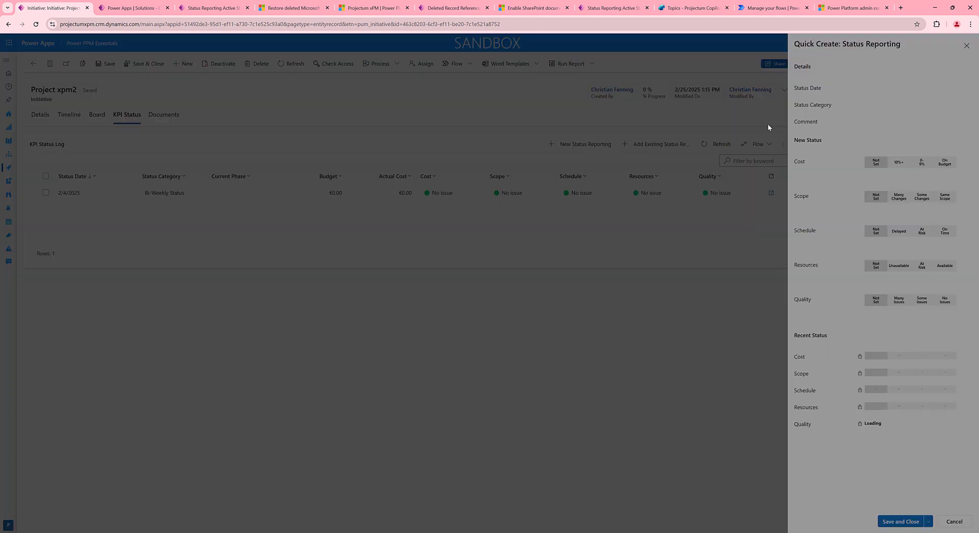
pyautogui.click(879, 92)
pyautogui.click(897, 149)
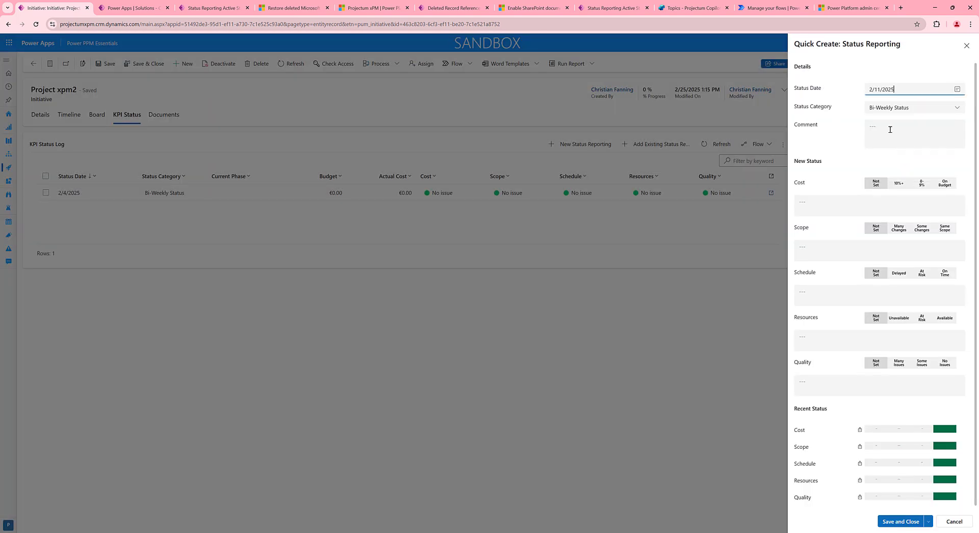
pyautogui.click(891, 129)
pyautogui.write('just sa test')
# - Rate Cost as On Budget, Scope as Some Changes, Schedule and Resources as At Risk, Quality as Some Issues, and save the status report
pyautogui.click(944, 184)
pyautogui.click(922, 228)
pyautogui.click(921, 273)
pyautogui.click(921, 318)
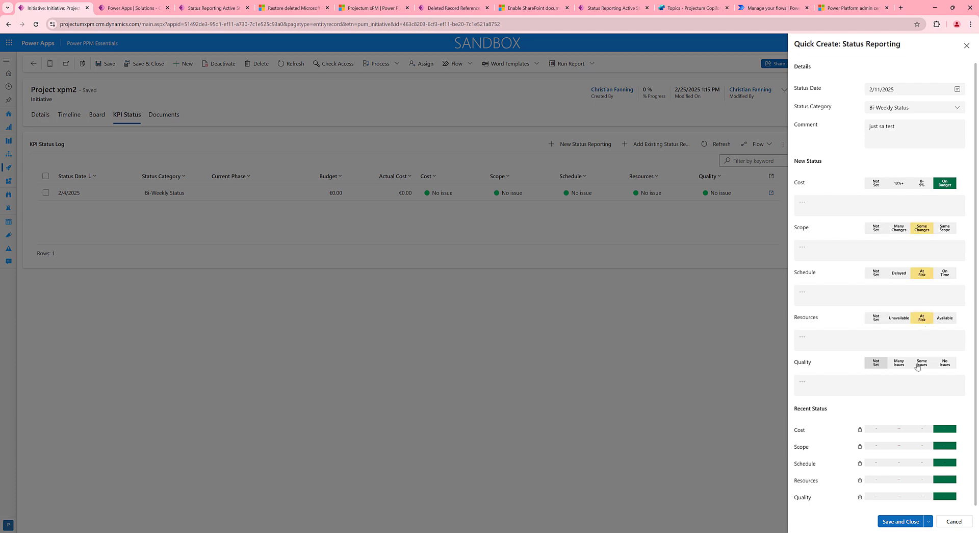
pyautogui.click(922, 362)
pyautogui.click(901, 521)
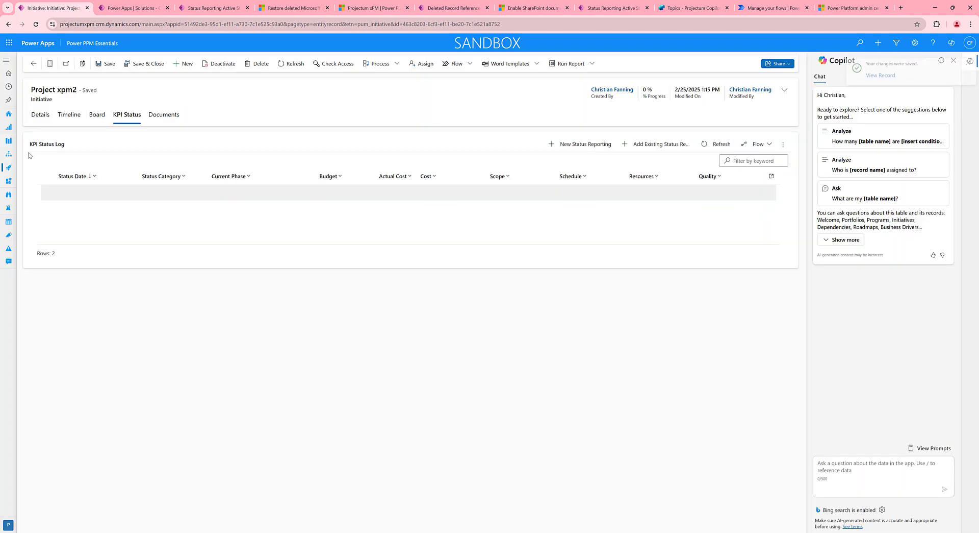
# - Review Project xpm2's details and description, and refresh the Active Status Reporting list
pyautogui.click(41, 114)
pyautogui.click(164, 236)
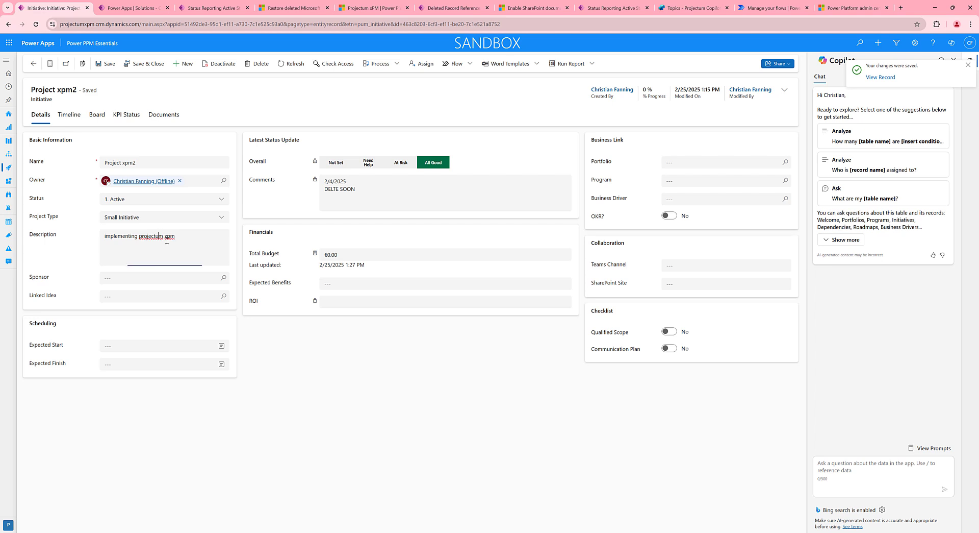
pyautogui.moveTo(216, 236); pyautogui.dragTo(151, 236)
pyautogui.click(86, 255)
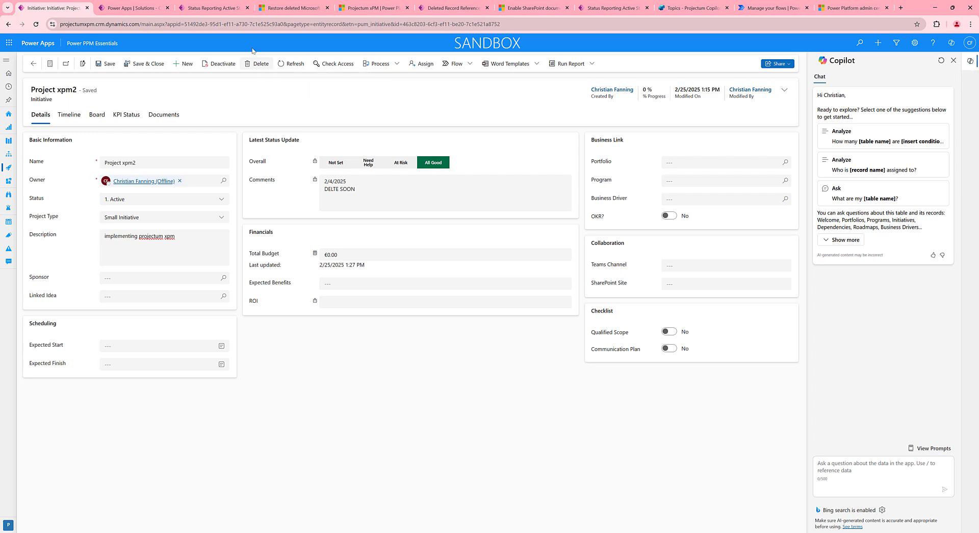
pyautogui.click(210, 8)
pyautogui.click(169, 64)
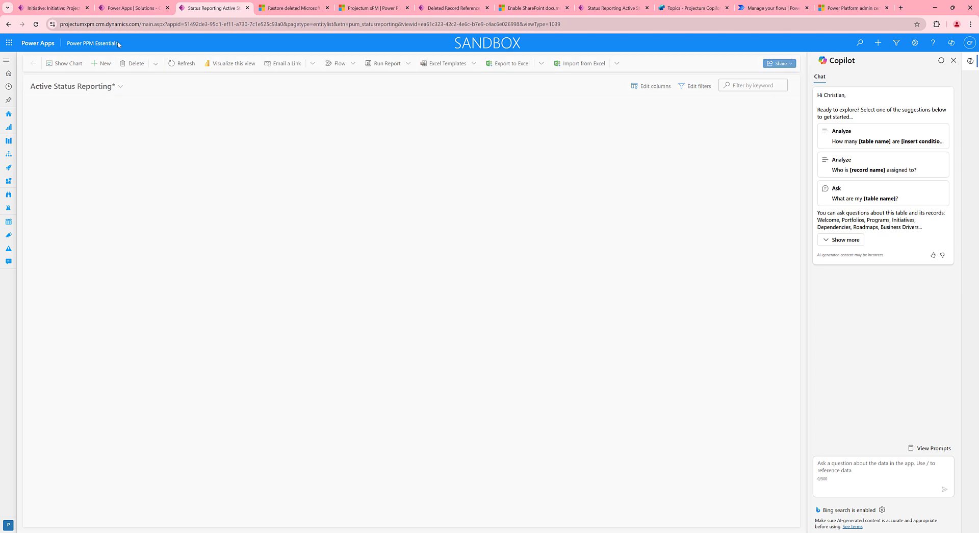
# - Return to the Project xpm2 initiative and delete it, confirming the deletion
pyautogui.click(37, 4)
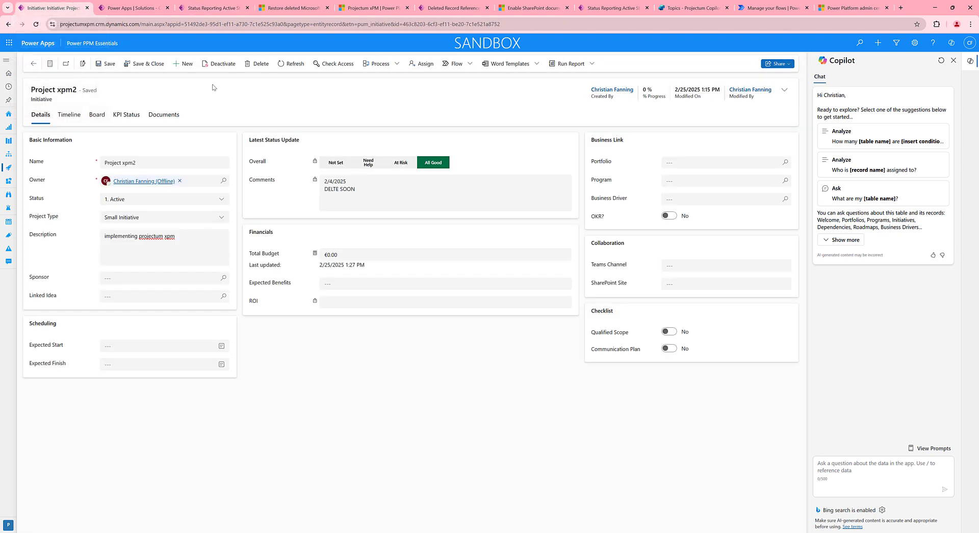
pyautogui.click(259, 63)
pyautogui.click(500, 309)
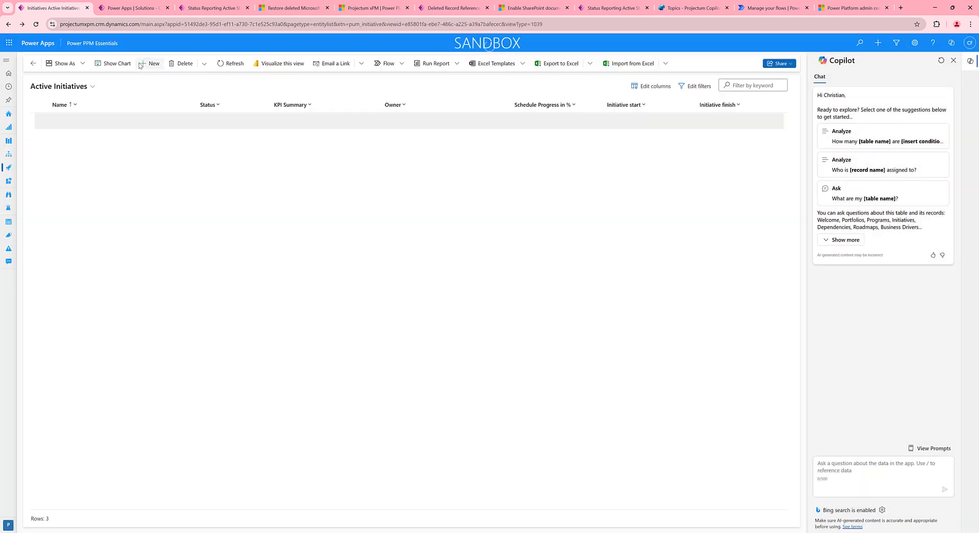
# - Refresh the Active Status Reporting list, check the Inactive Status Reporting view for the deleted reports, and return to the active view
pyautogui.click(209, 8)
pyautogui.click(172, 70)
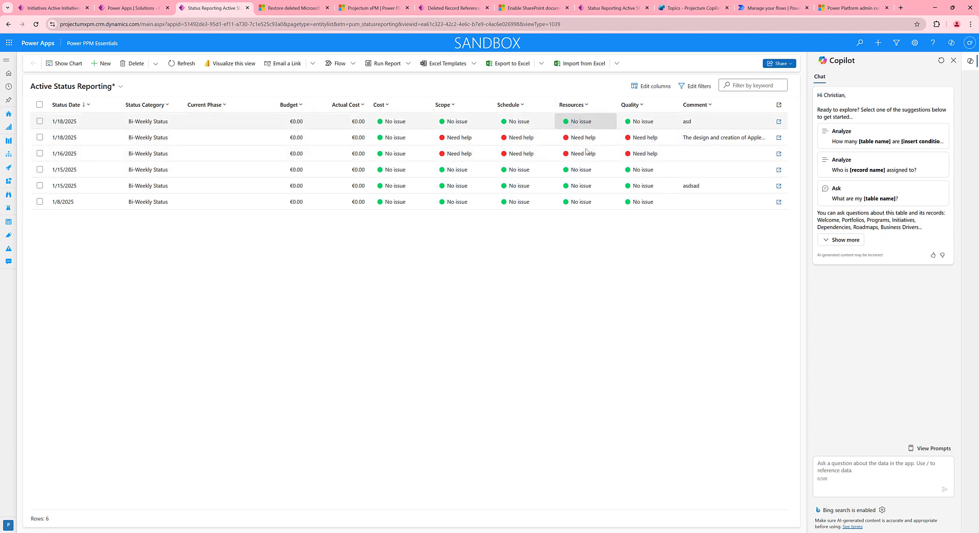
pyautogui.click(102, 86)
pyautogui.click(66, 131)
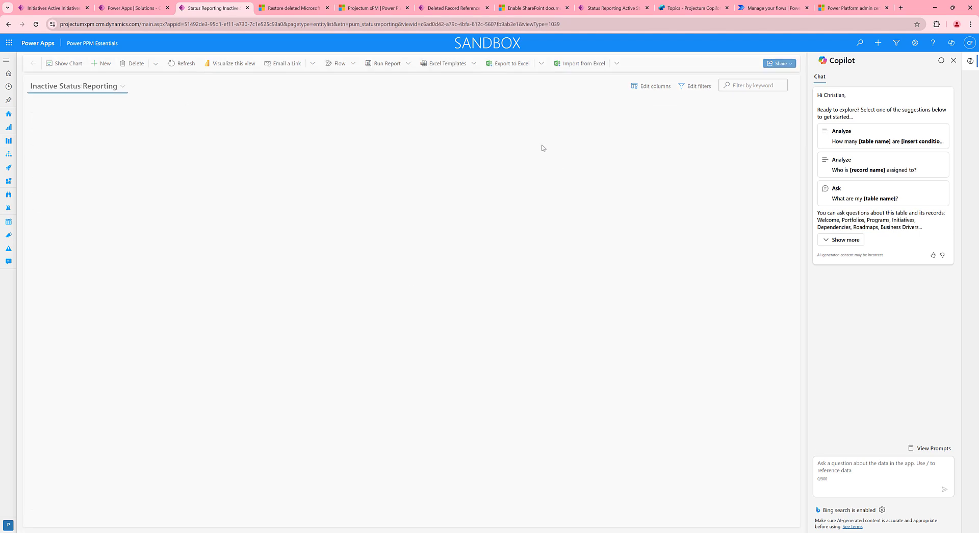
pyautogui.click(92, 87)
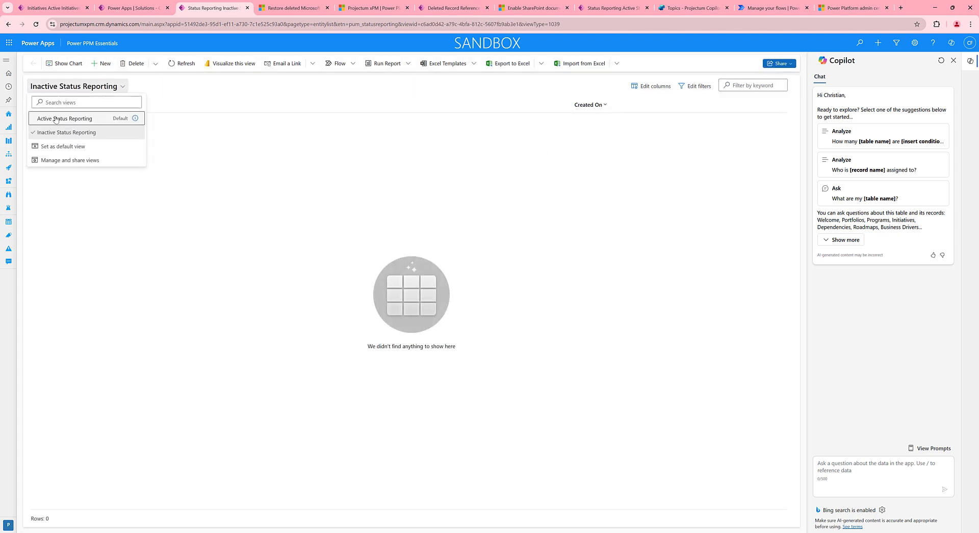
pyautogui.click(61, 116)
# - Switch to the Power Platform admin center and open View Deleted Records from the Projectum xPM environment's data management settings
pyautogui.click(56, 8)
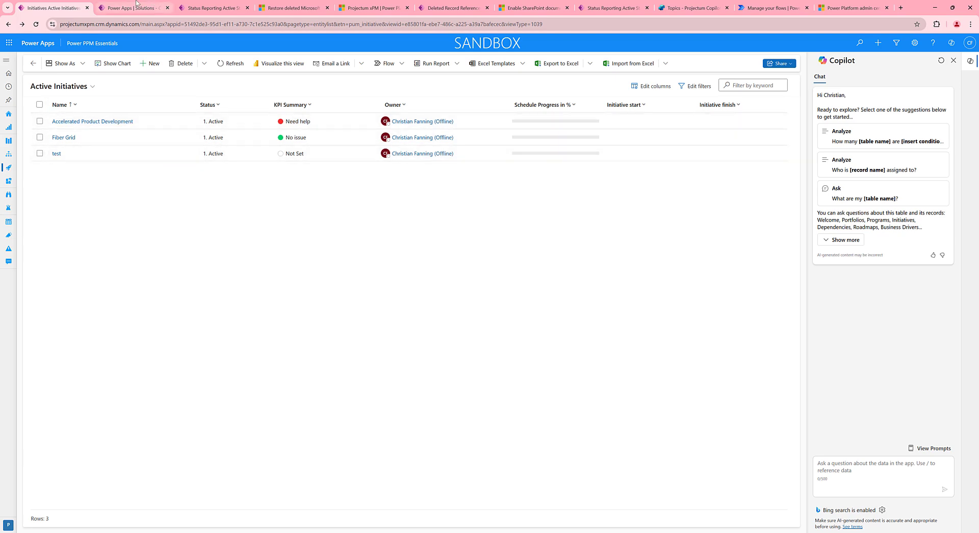
pyautogui.click(136, 5)
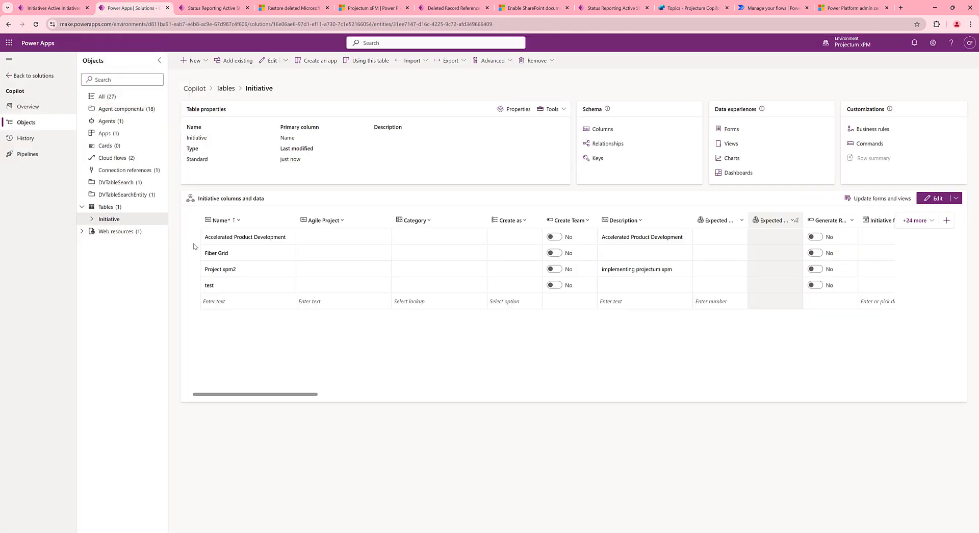
pyautogui.click(459, 8)
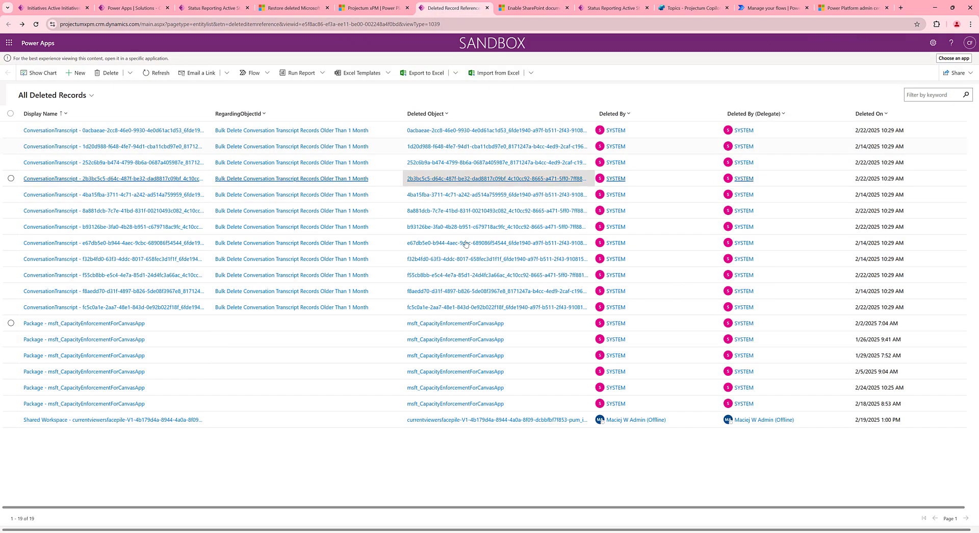
pyautogui.click(310, 6)
pyautogui.click(370, 6)
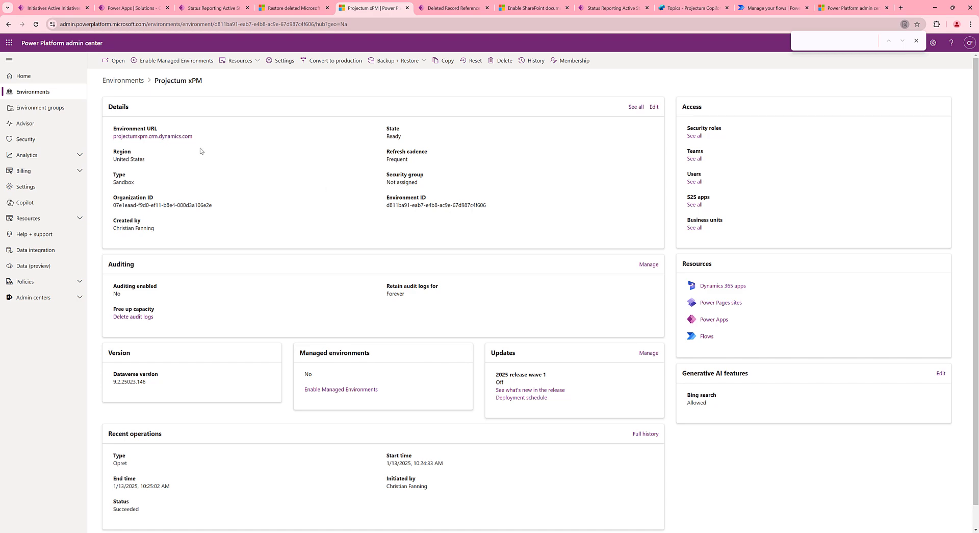
pyautogui.click(282, 62)
pyautogui.click(576, 170)
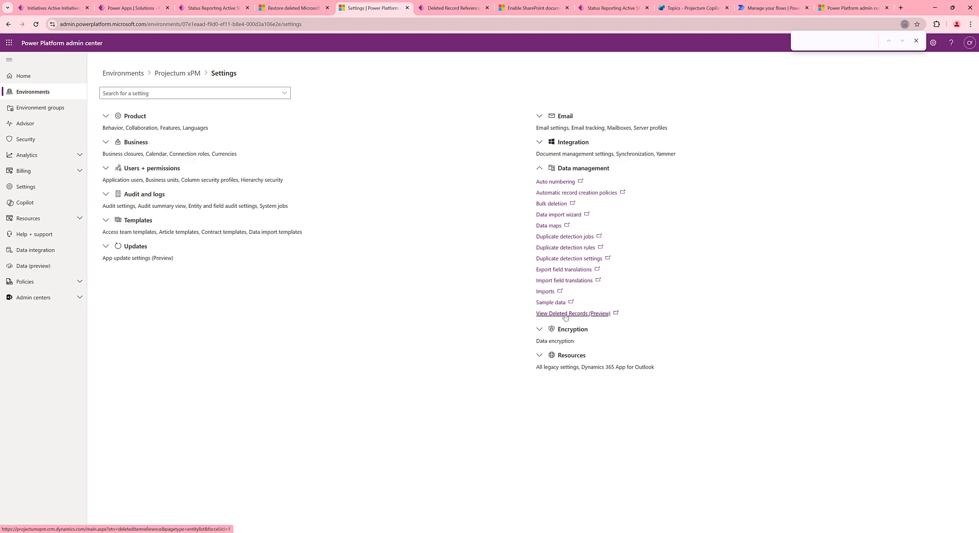
pyautogui.click(566, 313)
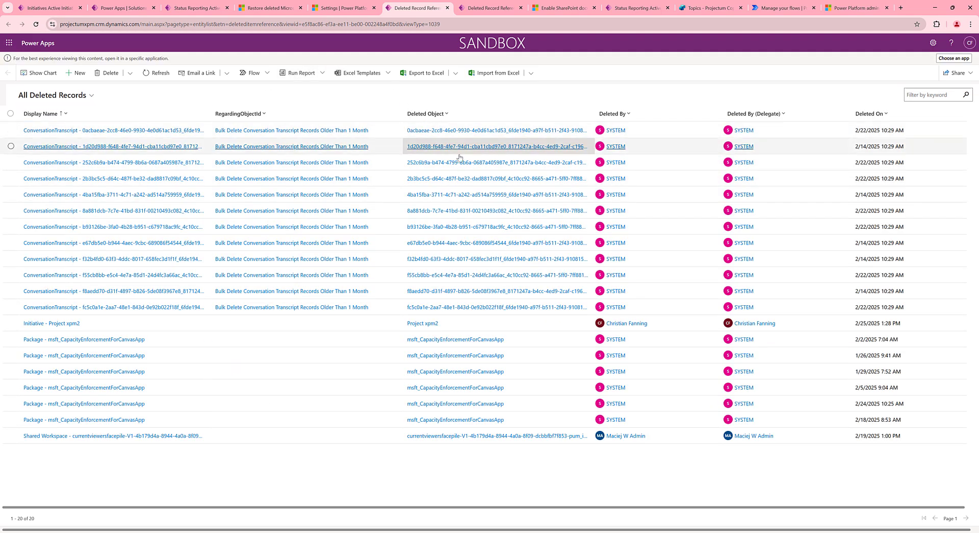
# - Sort the deleted records by Deleted On from newer to older, and inspect the Project xpm2 entry's details and related options
pyautogui.click(870, 113)
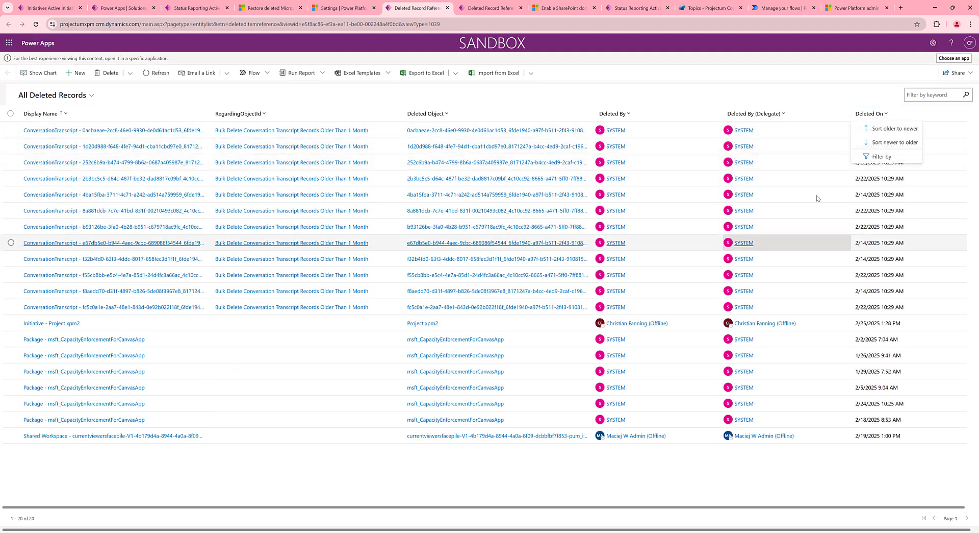
pyautogui.click(897, 143)
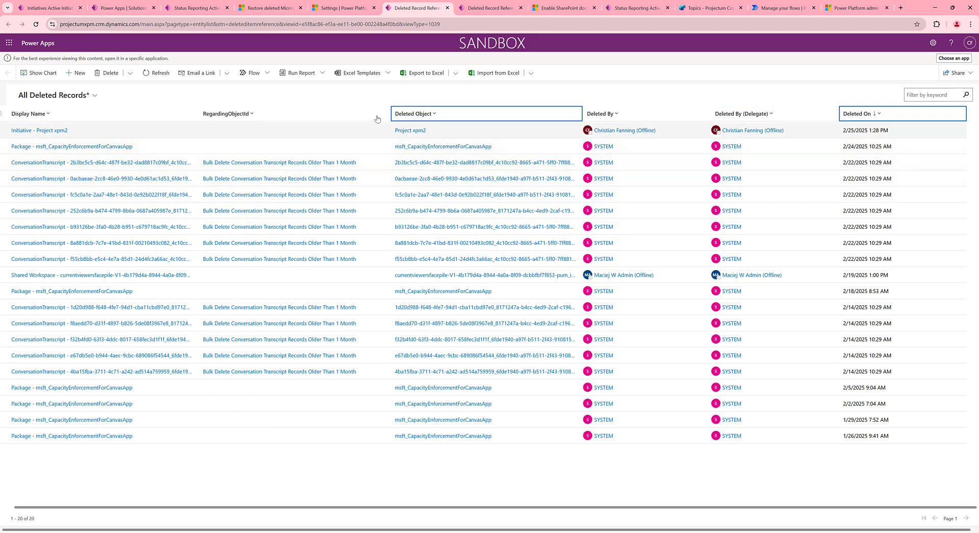
pyautogui.click(53, 131)
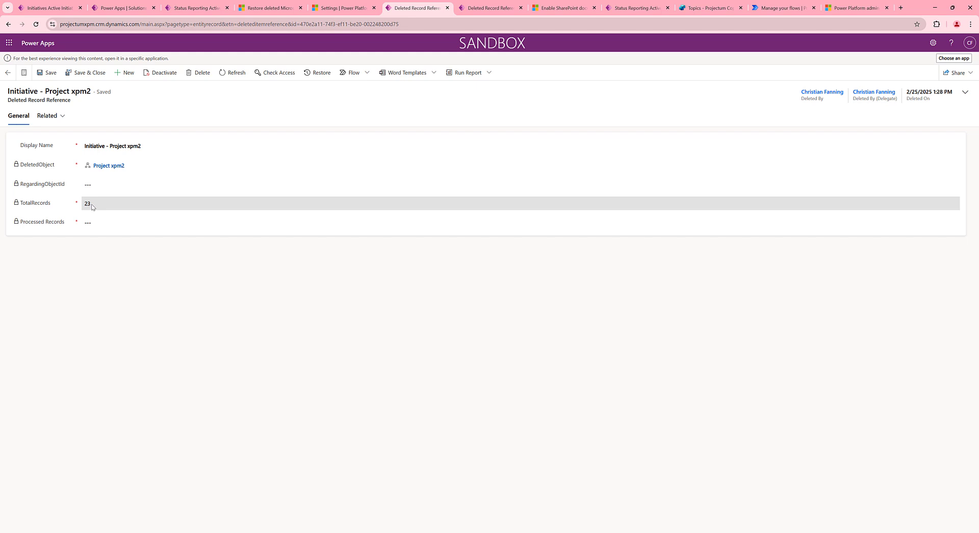
pyautogui.click(60, 115)
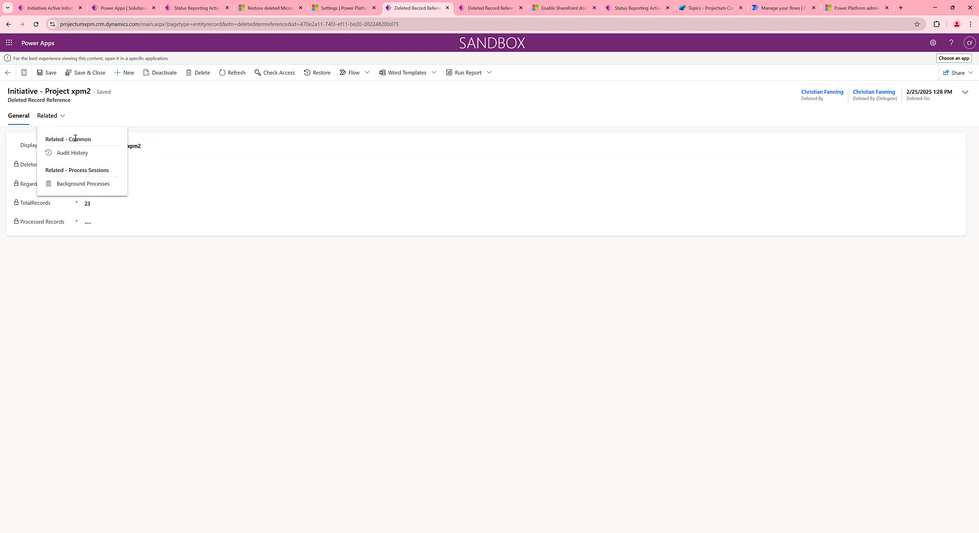
pyautogui.click(7, 72)
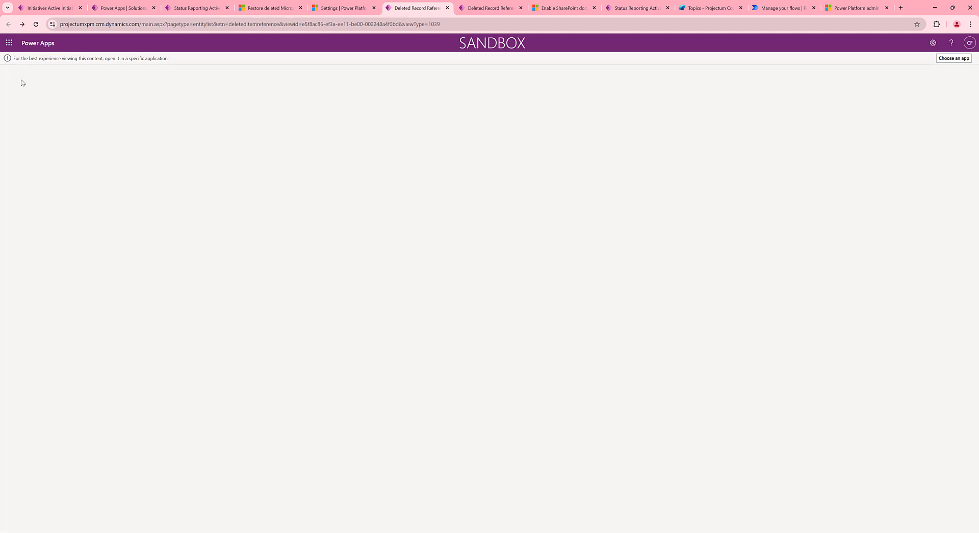
# - Restore the deleted Initiative - Project xpm2 record and confirm the restore
pyautogui.click(50, 125)
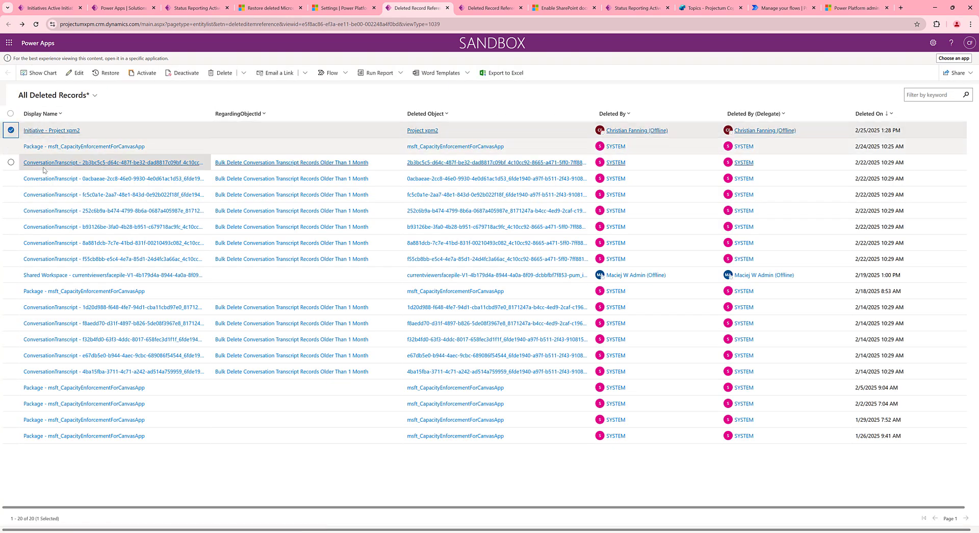
pyautogui.click(108, 74)
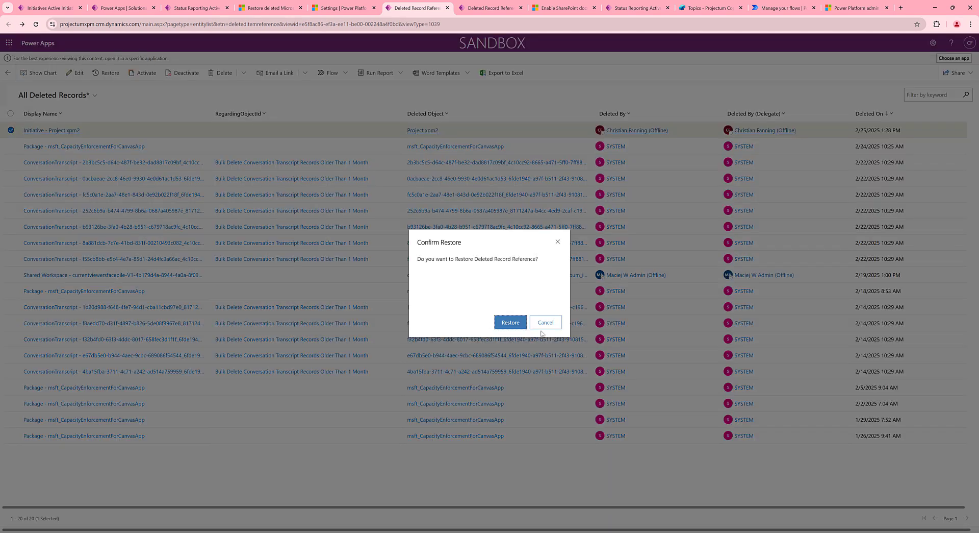
pyautogui.click(511, 322)
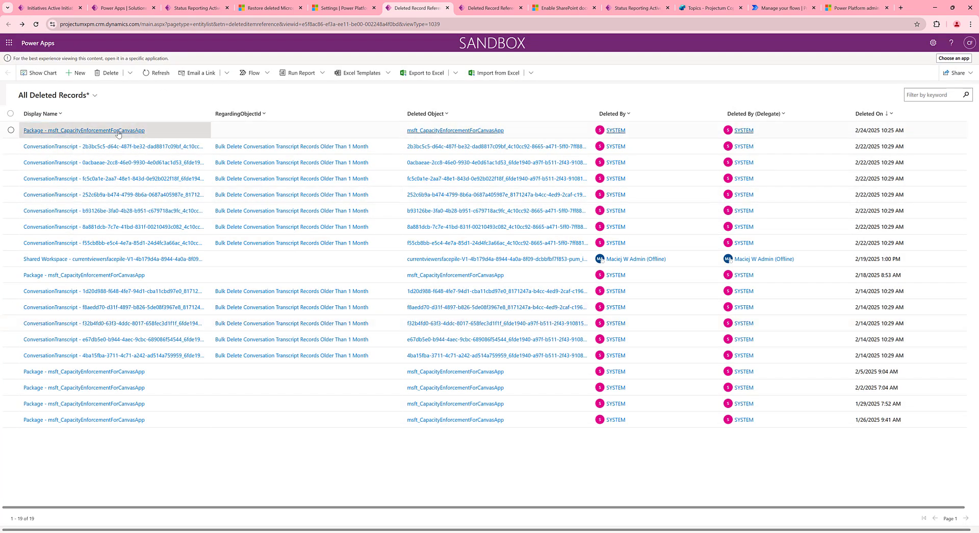
# - Switch to Power PPM Essentials, refresh the active initiatives, and check the restored Project xpm2's details, timeline and KPI status
pyautogui.click(51, 8)
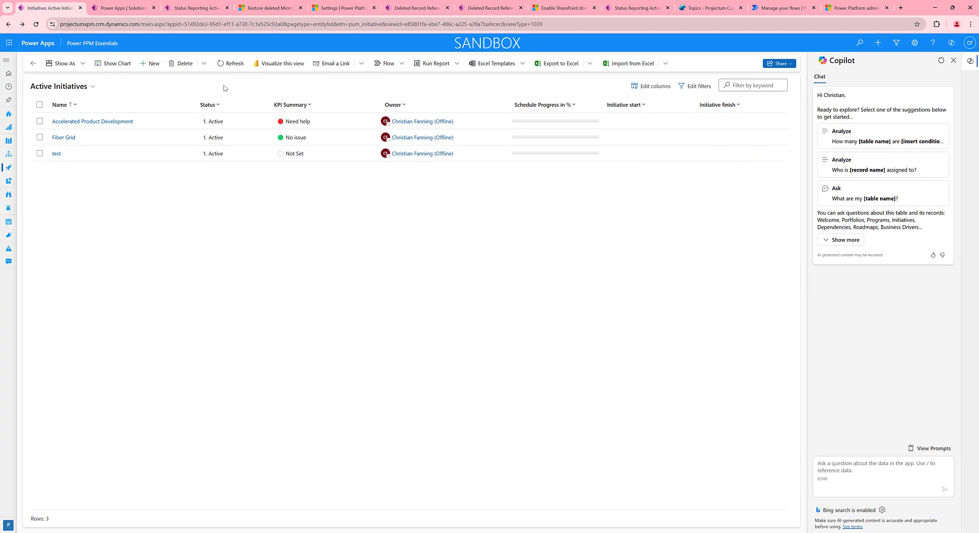
pyautogui.click(231, 68)
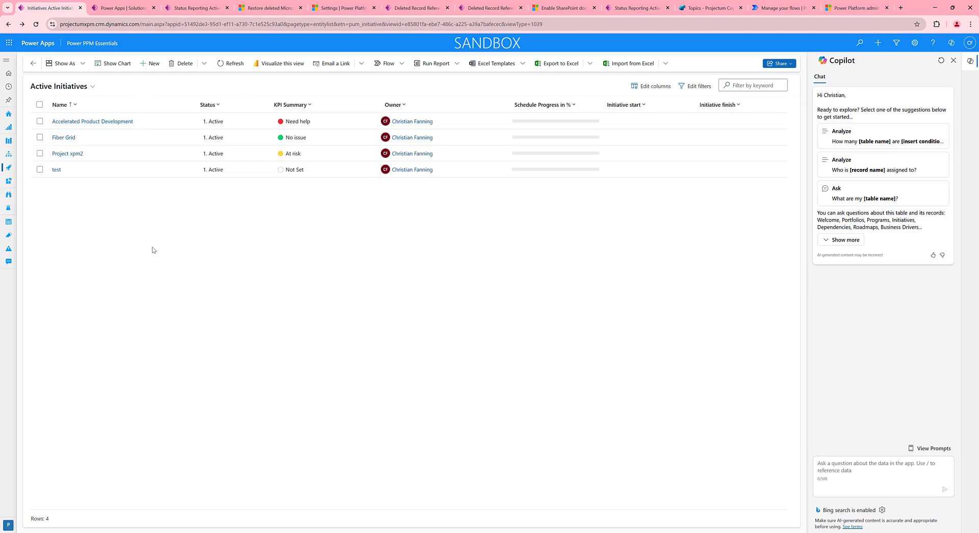
pyautogui.click(73, 155)
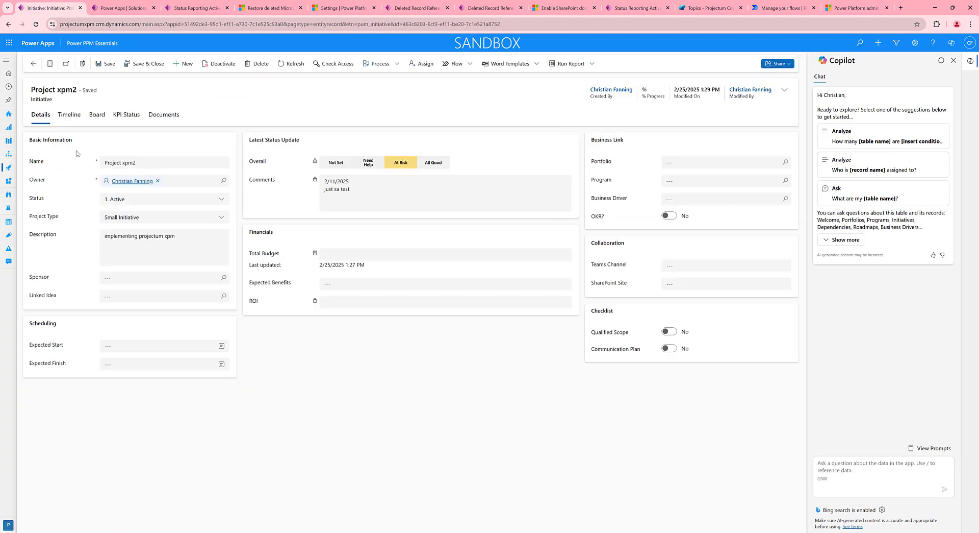
pyautogui.click(69, 117)
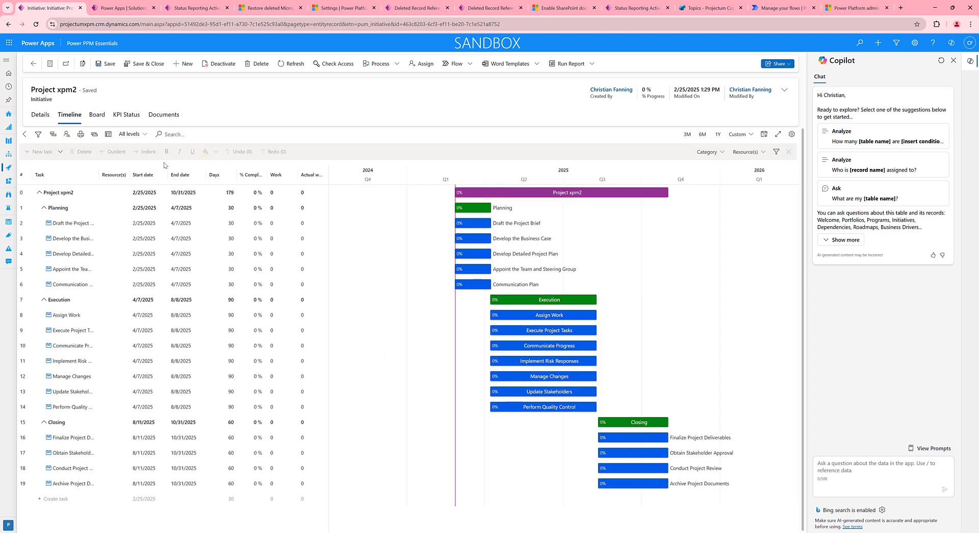
pyautogui.click(126, 115)
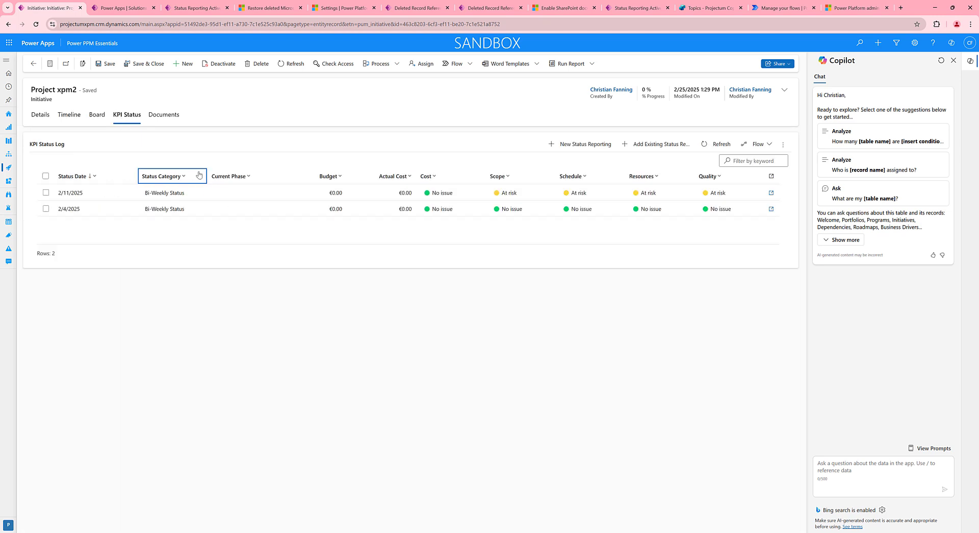